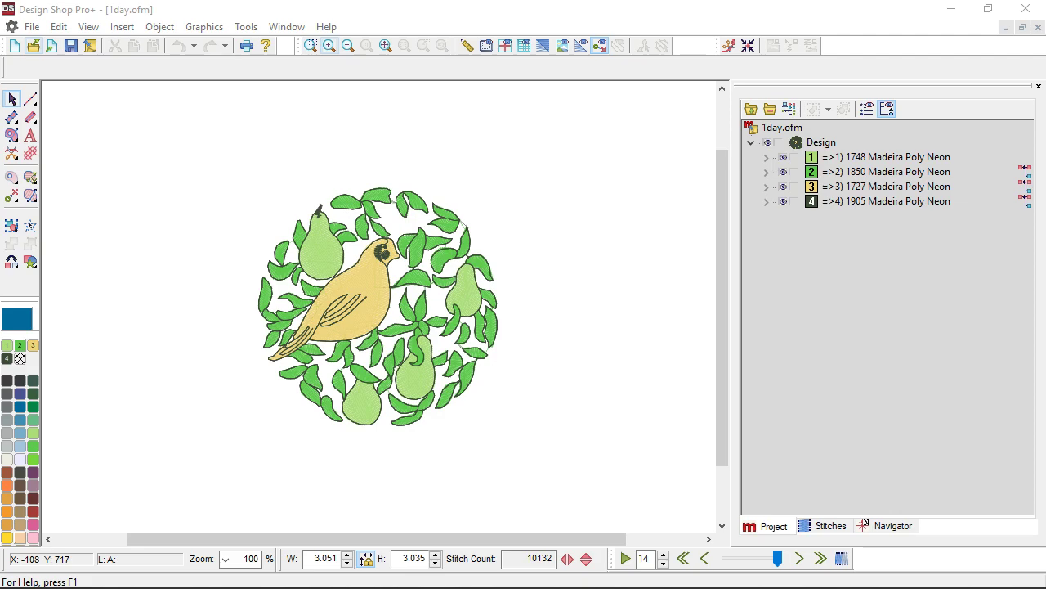
Zoom in on the design four steps, up to 505%
left_click(329, 45)
left_click(328, 44)
left_click(328, 45)
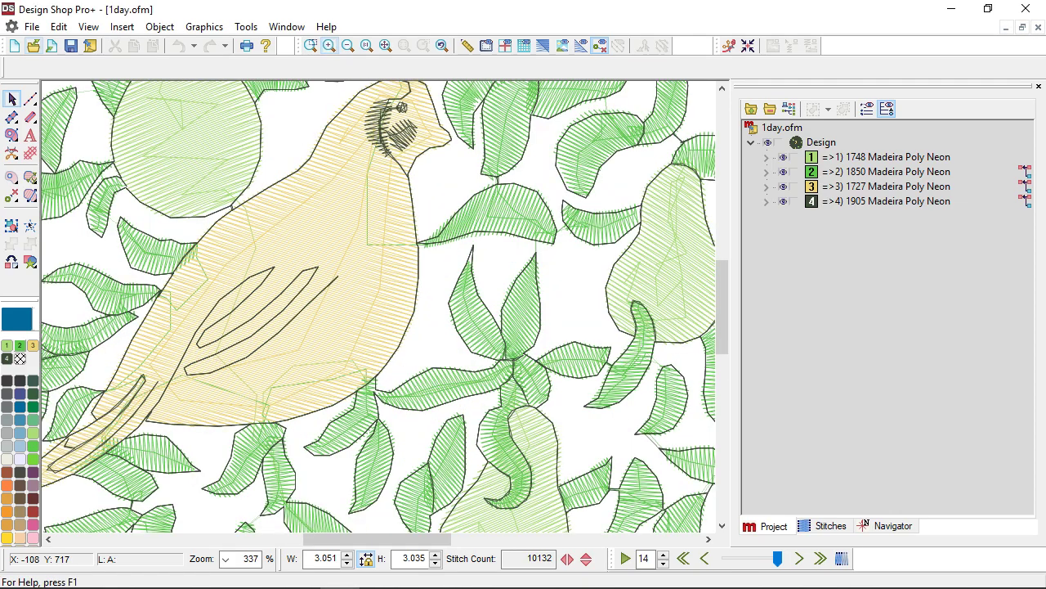
left_click(329, 45)
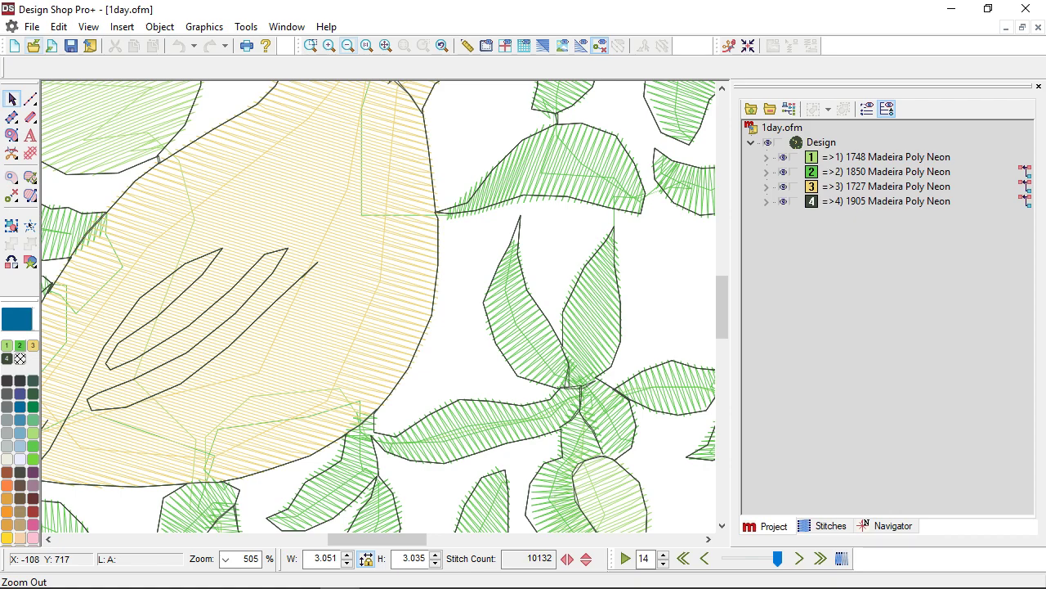
Zoom out to the whole design, show it at actual size, then enlarge it to 163%
left_click(348, 46)
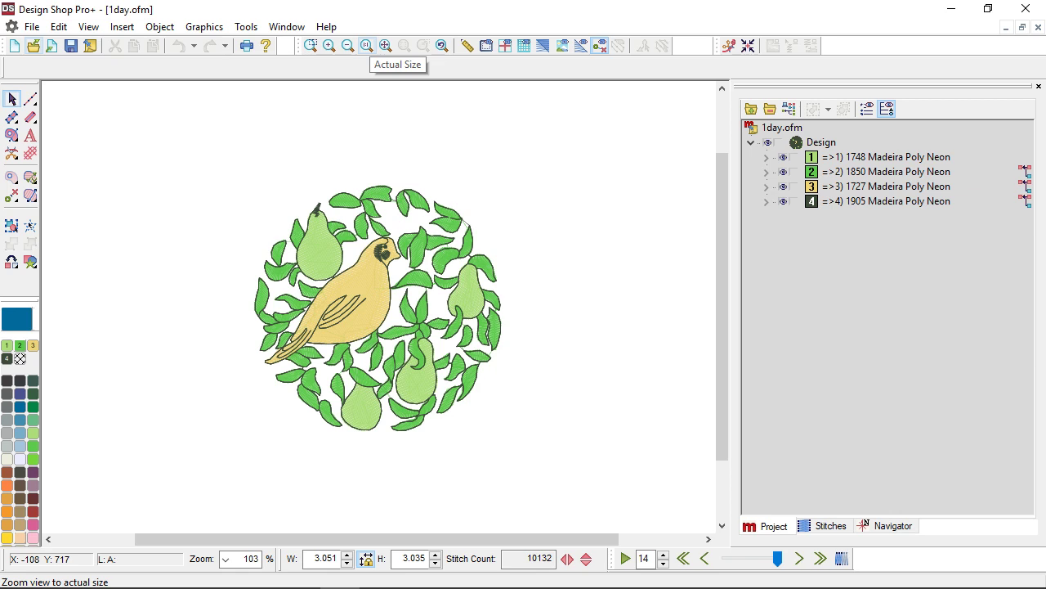
left_click(366, 46)
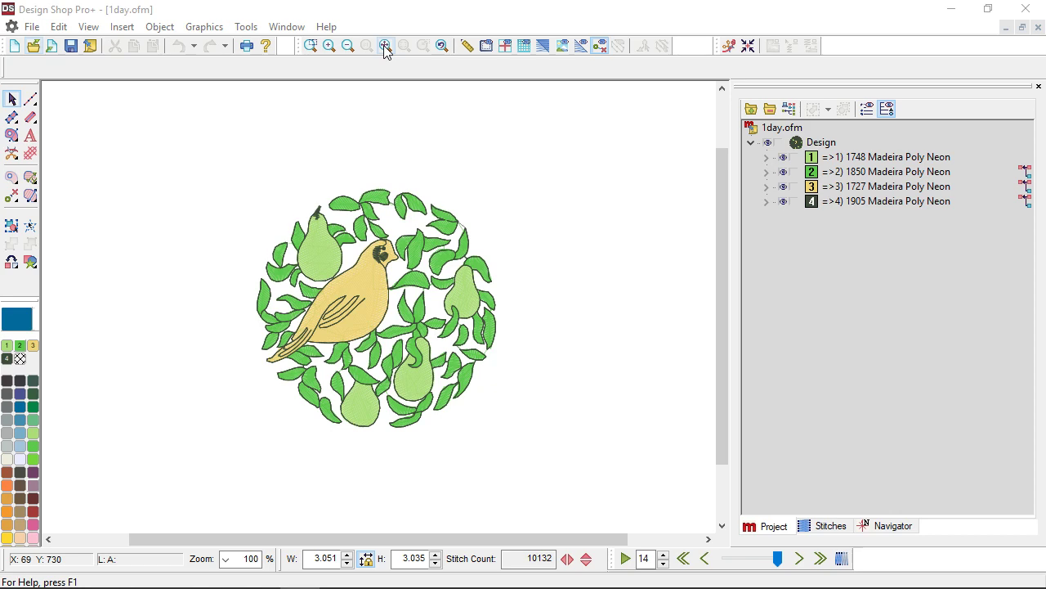
left_click(384, 46)
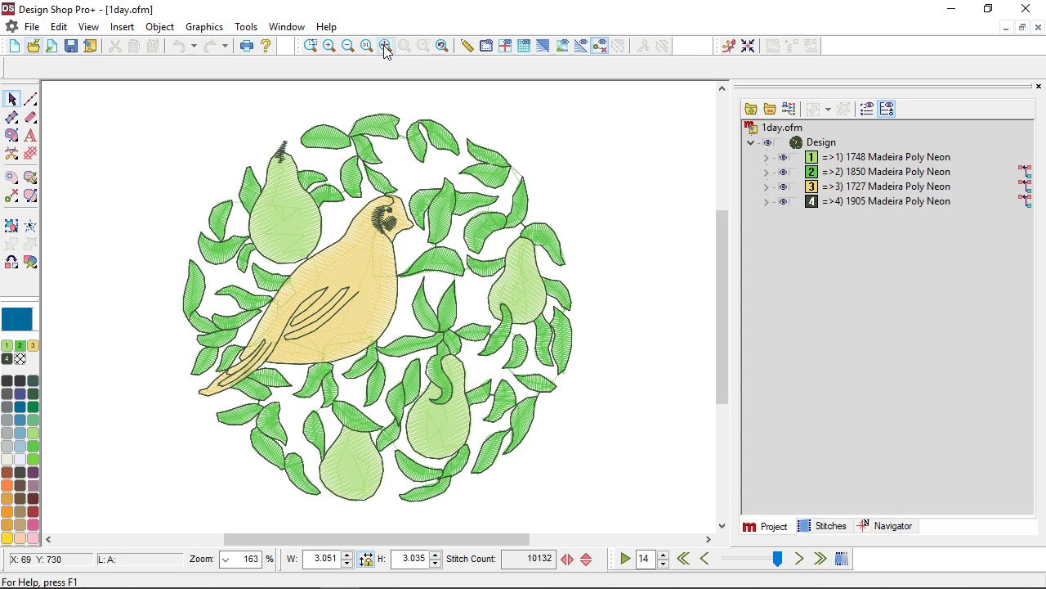
Toggle Zoom Previous six times, ending back at 163%
left_click(443, 47)
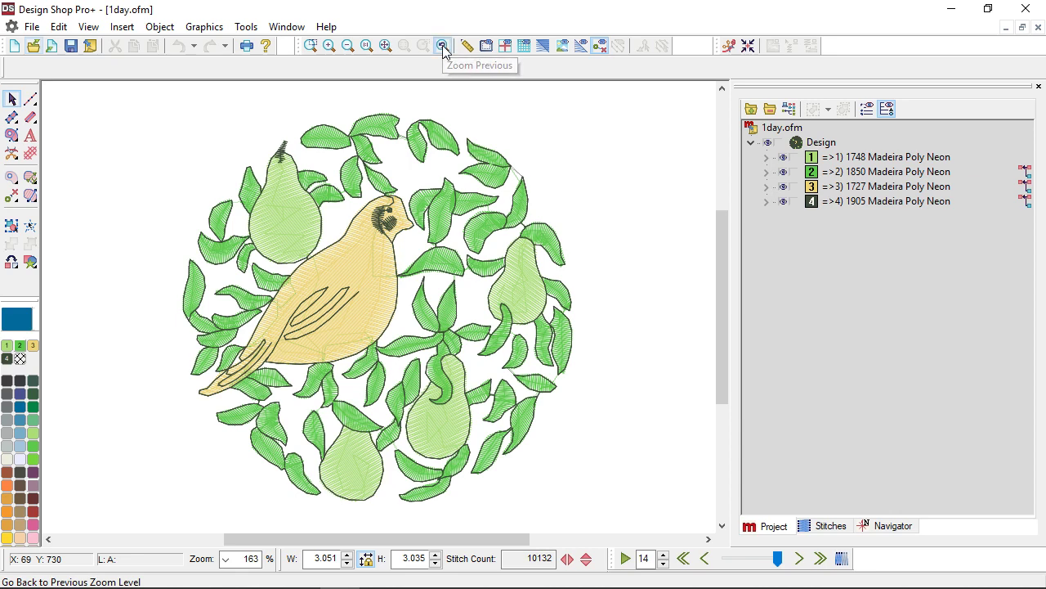
left_click(442, 46)
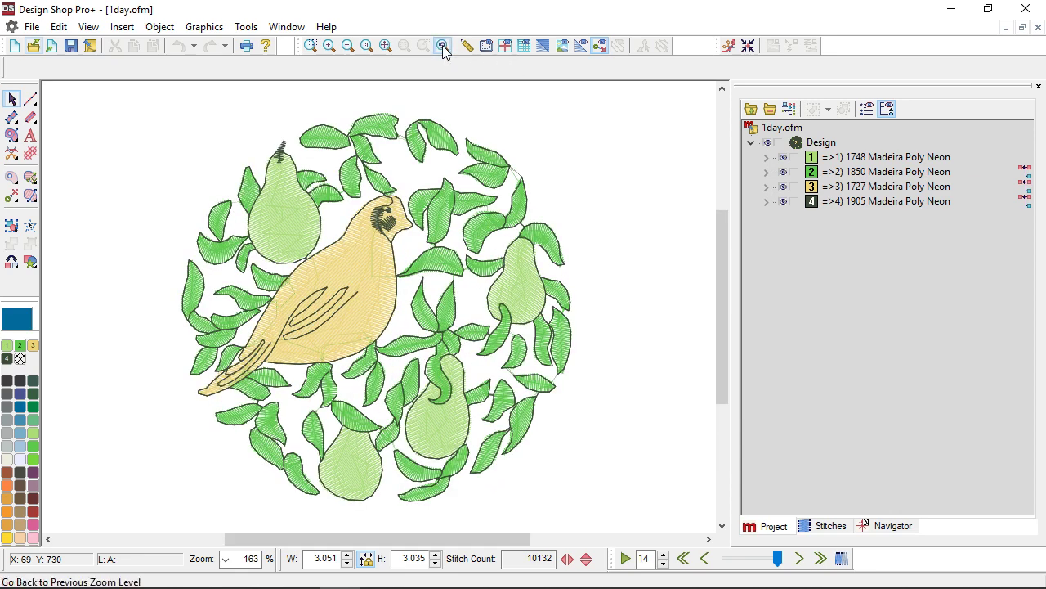
left_click(443, 46)
left_click(442, 47)
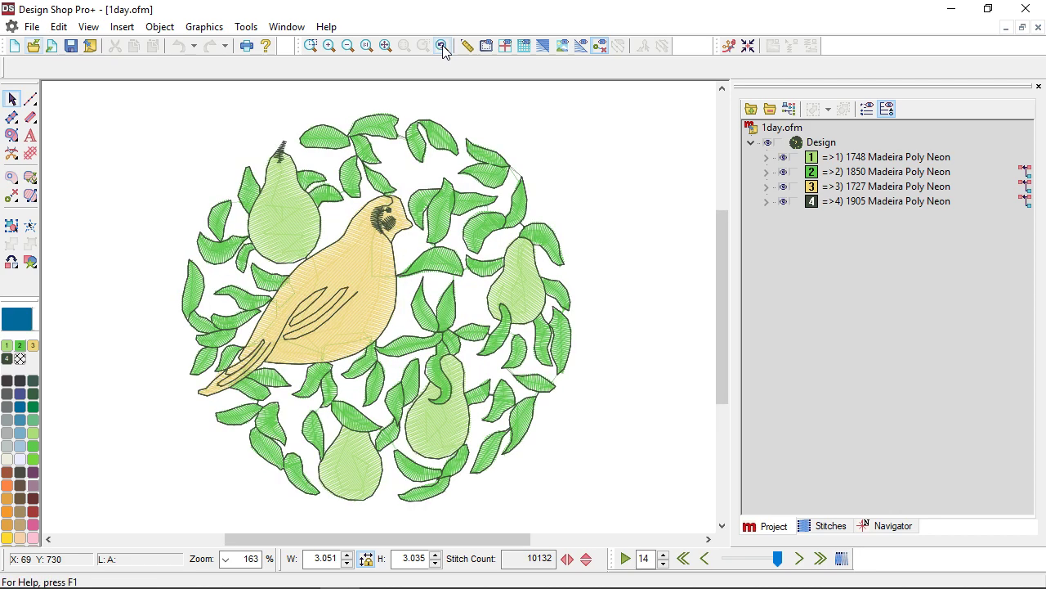
left_click(442, 46)
left_click(442, 47)
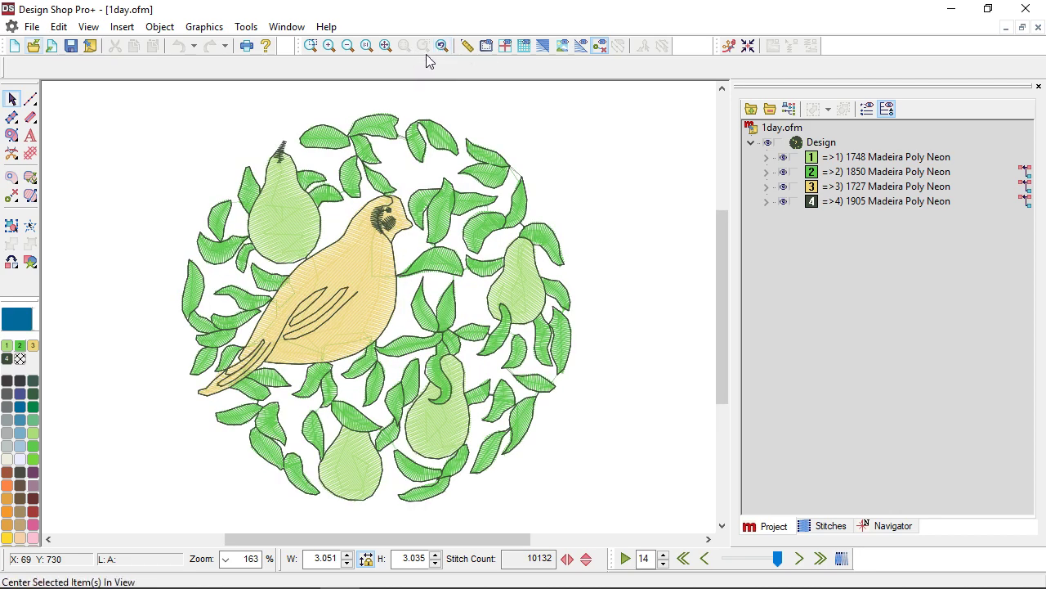
Box-zoom onto the top leaf, then graphically zoom around a point to 5000%
left_click(310, 46)
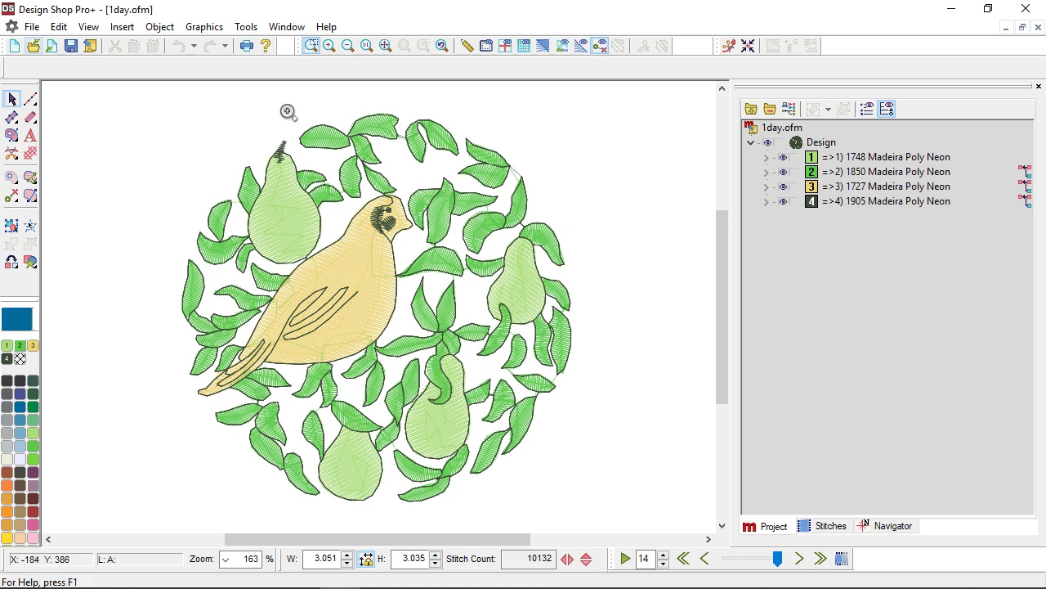
left_click_drag(292, 116, 335, 157)
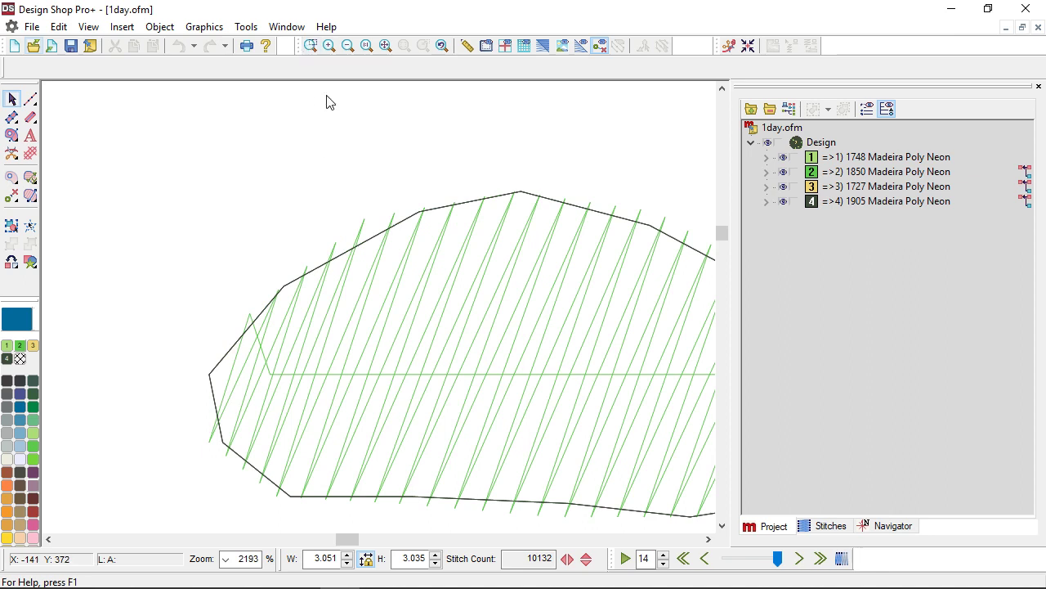
left_click(311, 49)
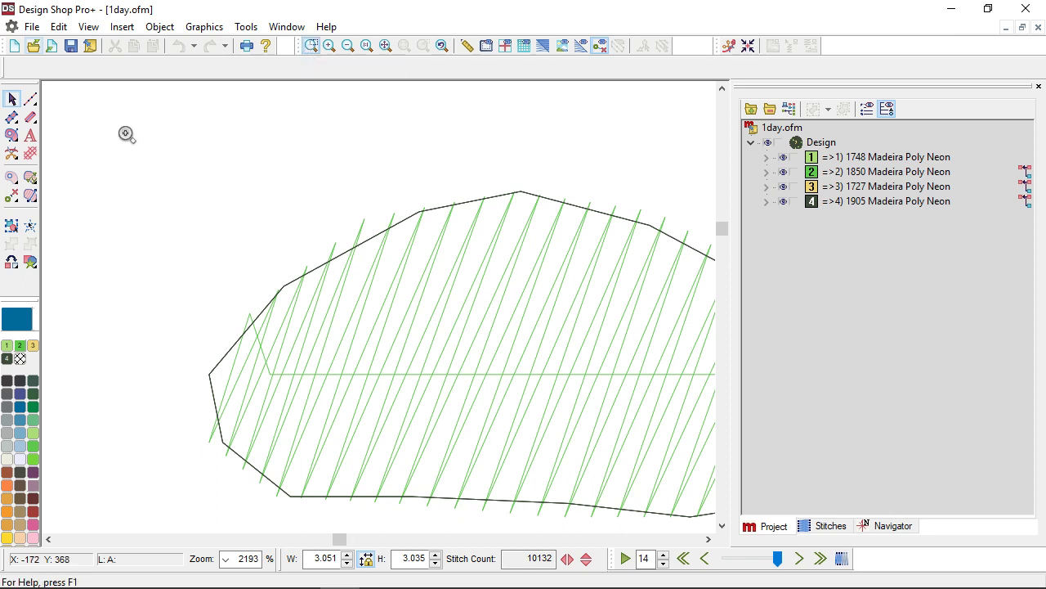
left_click(125, 135)
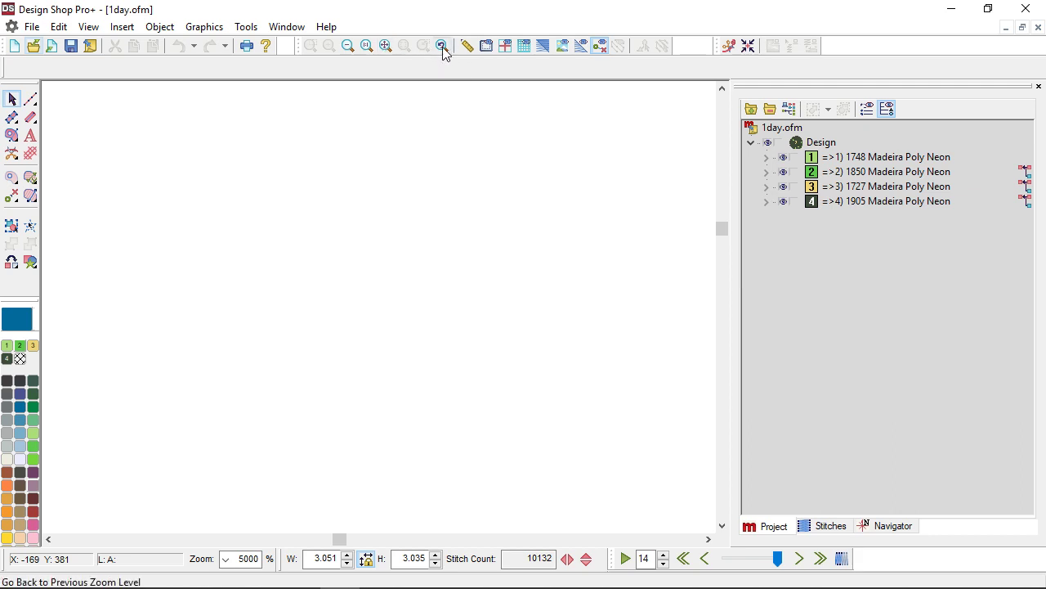
Check the Navigator overview, return to the Project tree, and fit the design to the window at 163%
left_click(881, 525)
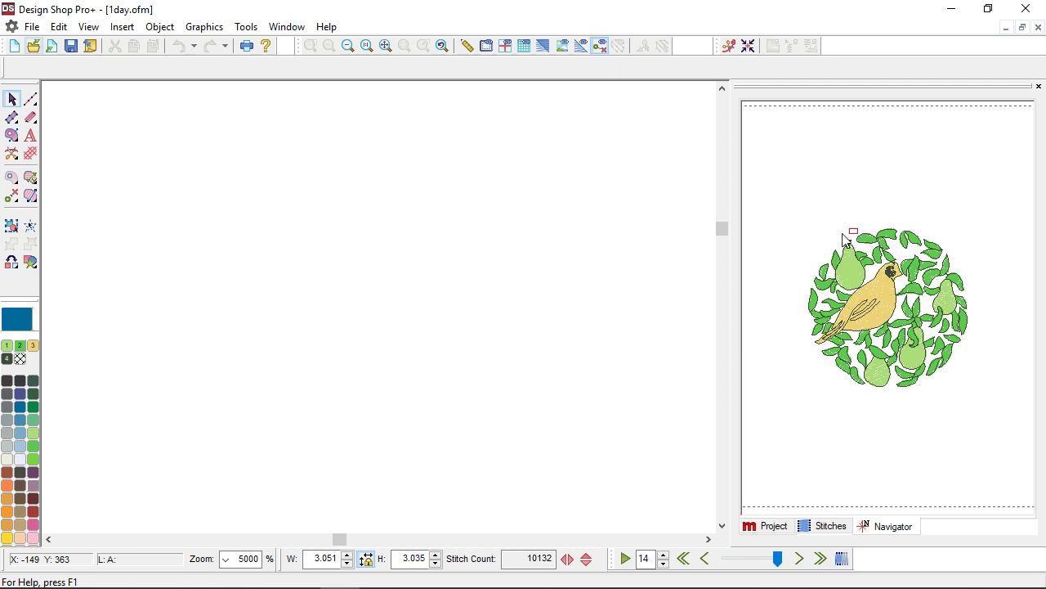
left_click(767, 528)
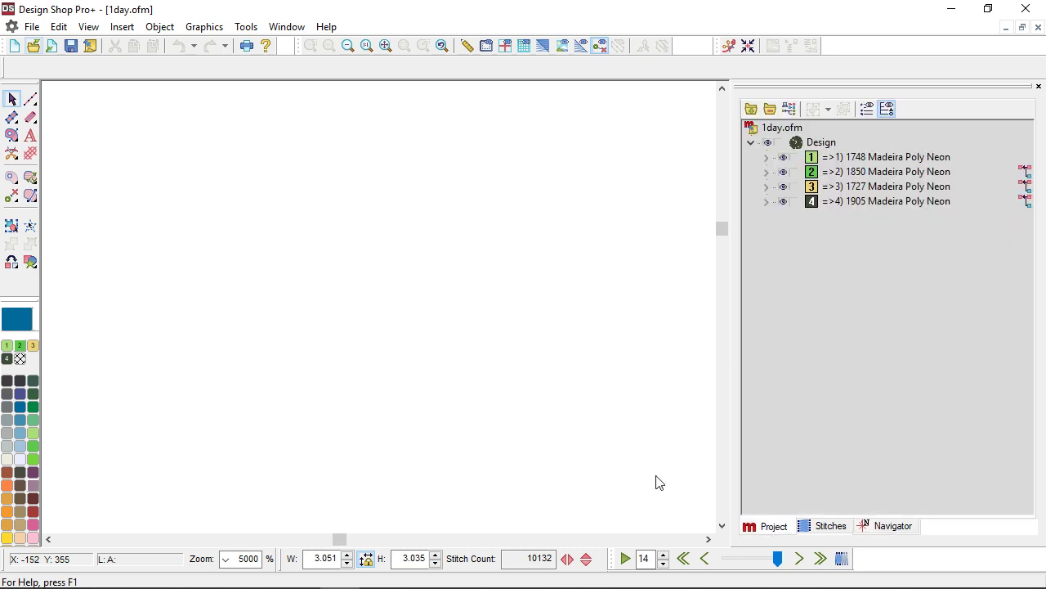
left_click(386, 46)
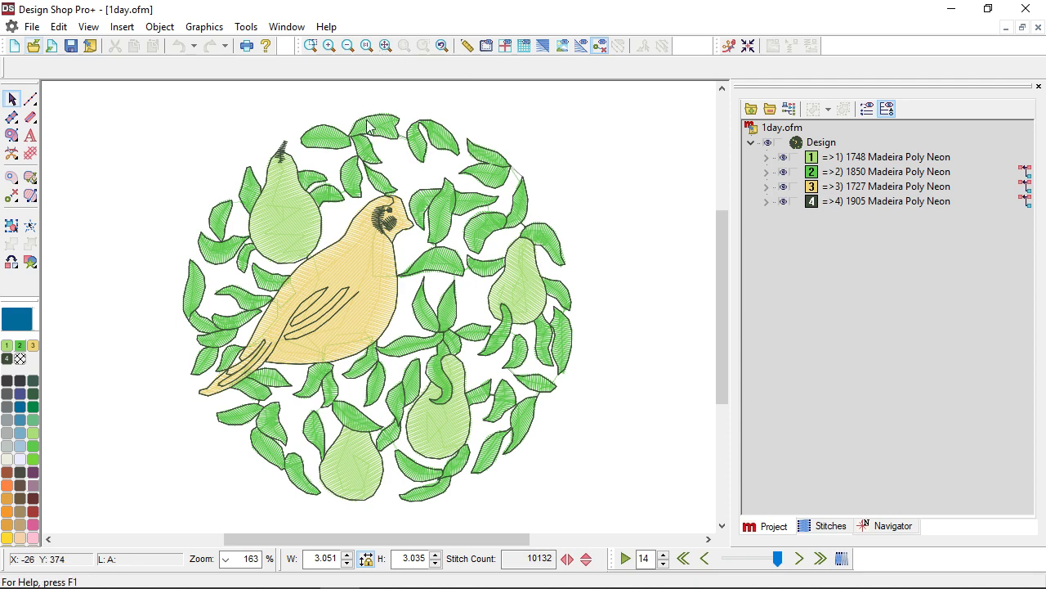
Zoom to the selected upper-left pear at 552%, then select thread 2's objects 21 and 47
left_click(295, 219)
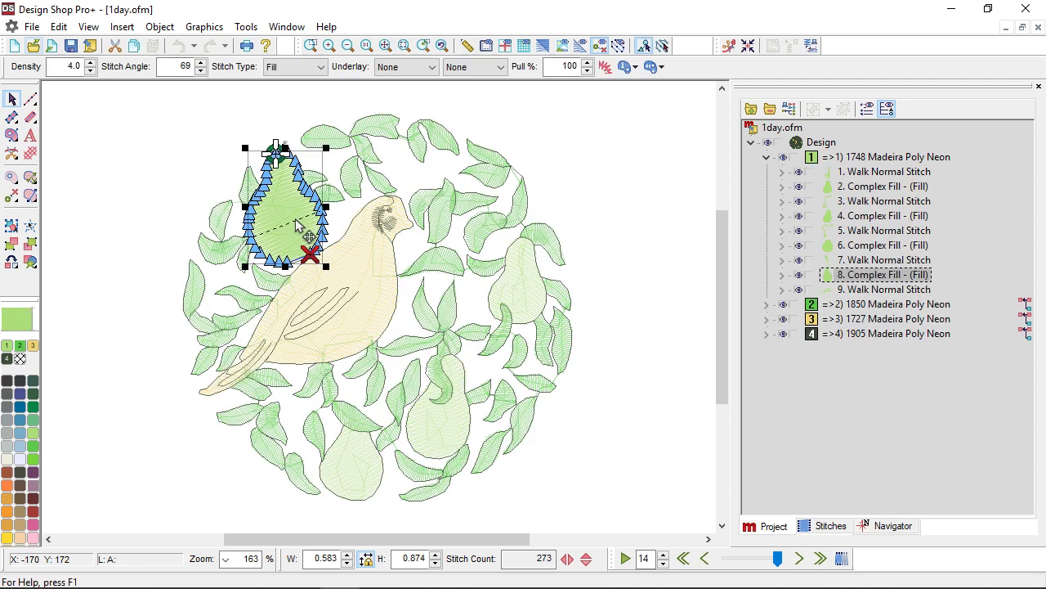
left_click(402, 49)
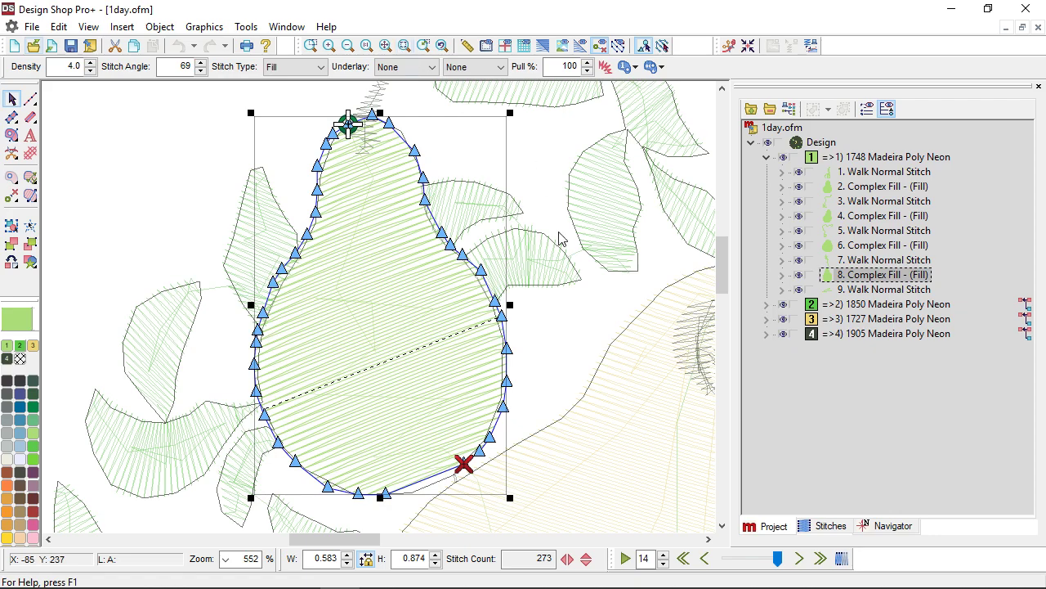
left_click(767, 305)
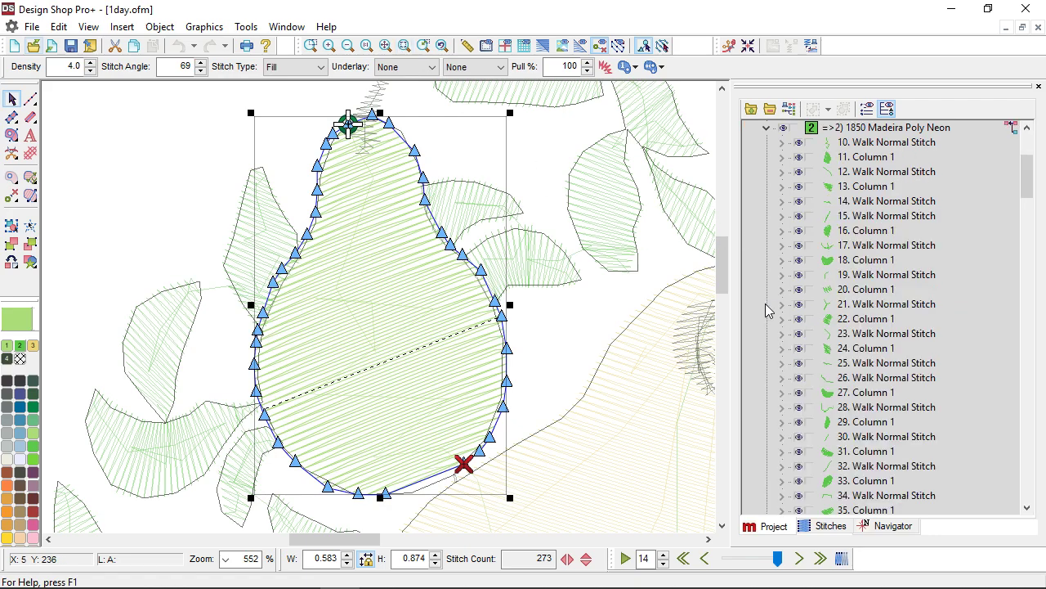
left_click(883, 305)
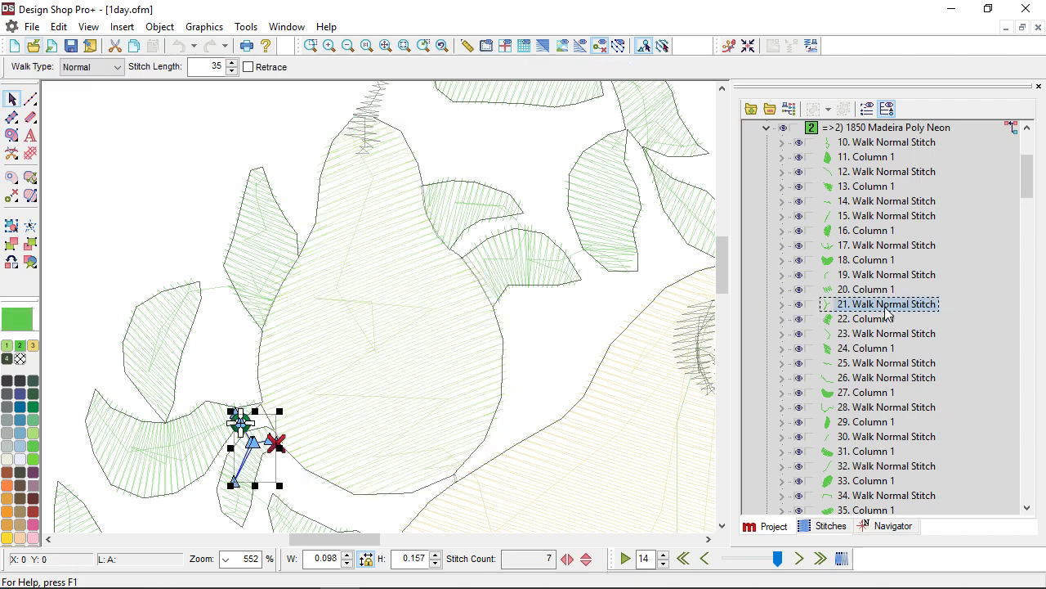
scroll(899, 481, "down", 5)
left_click(895, 465)
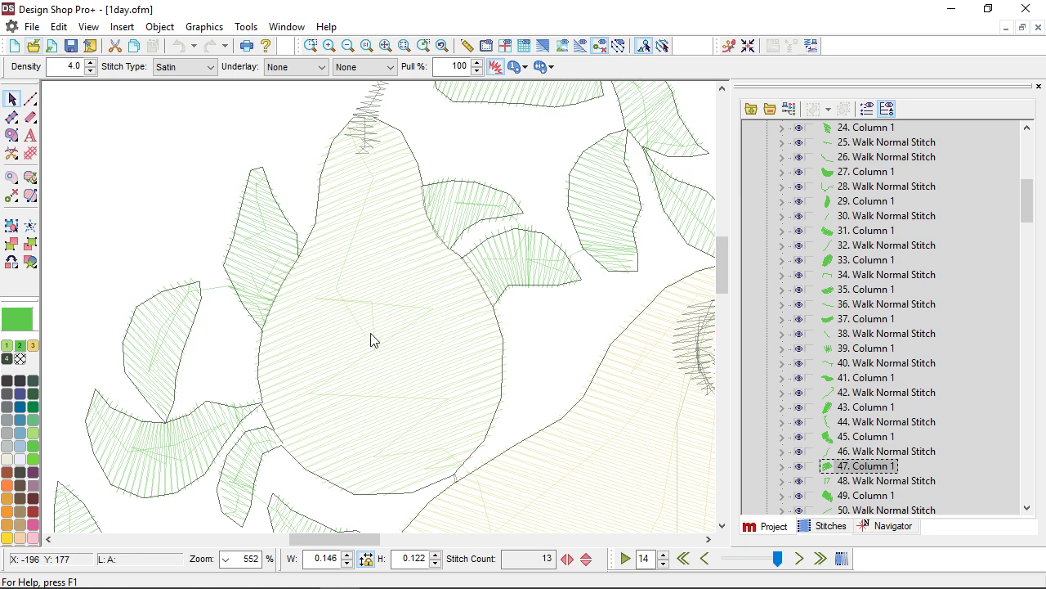
Centre the selected column object, then set the Zoom box to 100%
left_click(424, 45)
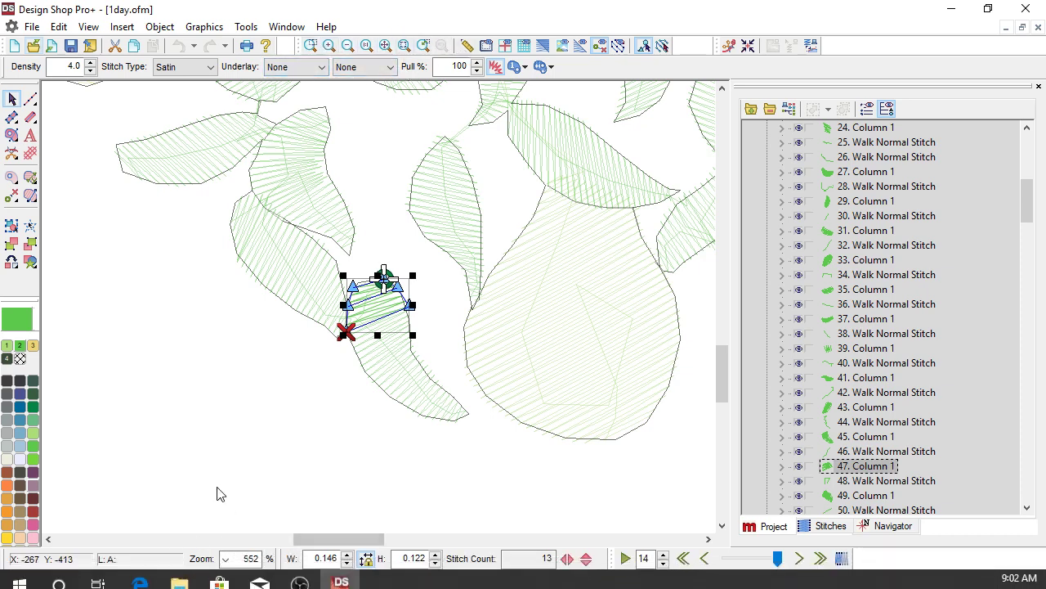
left_click(225, 561)
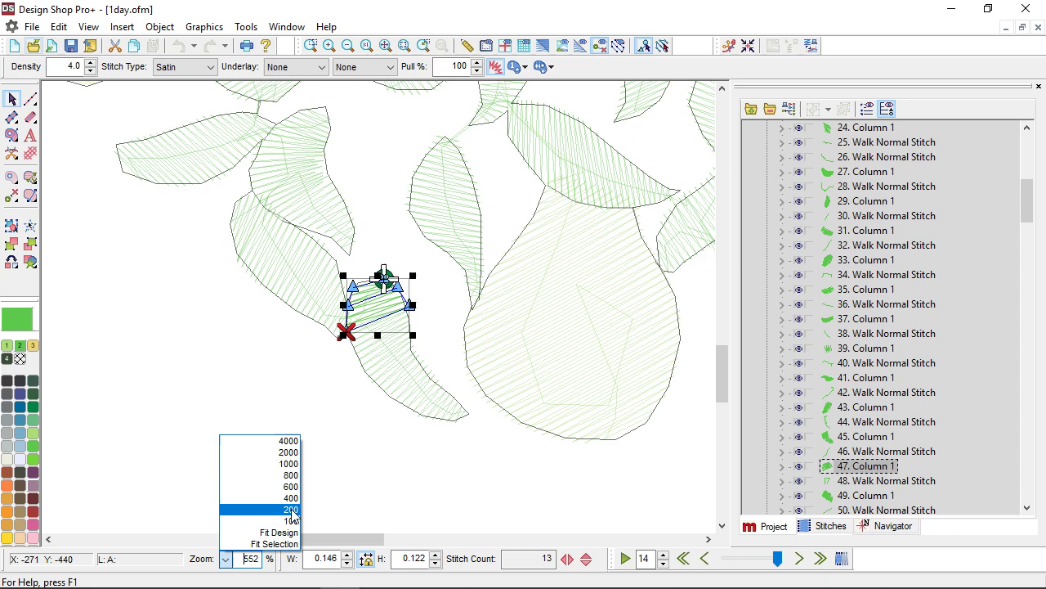
left_click(249, 559)
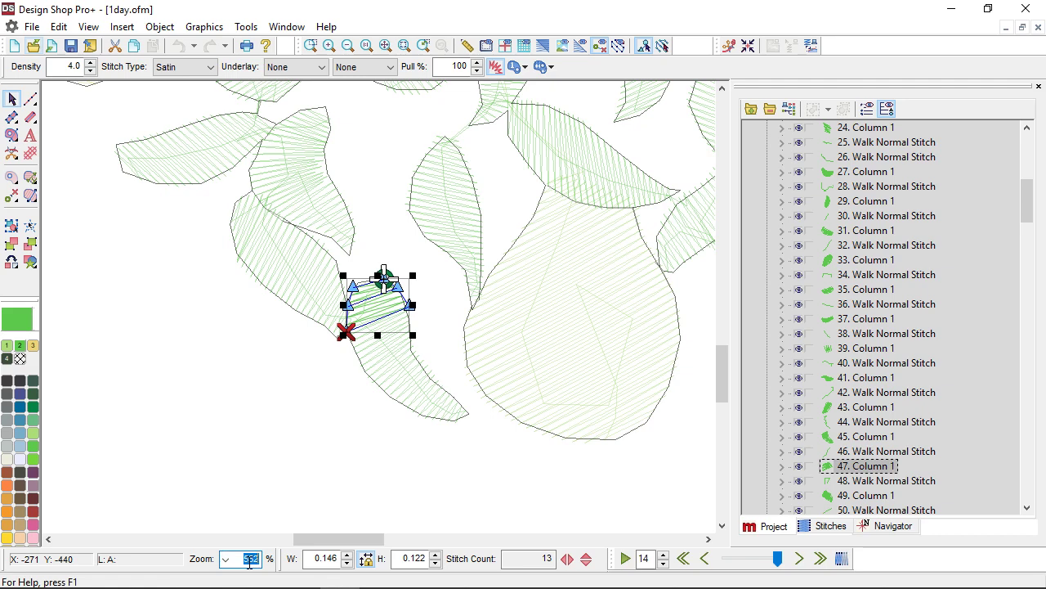
type("100")
key("Return")
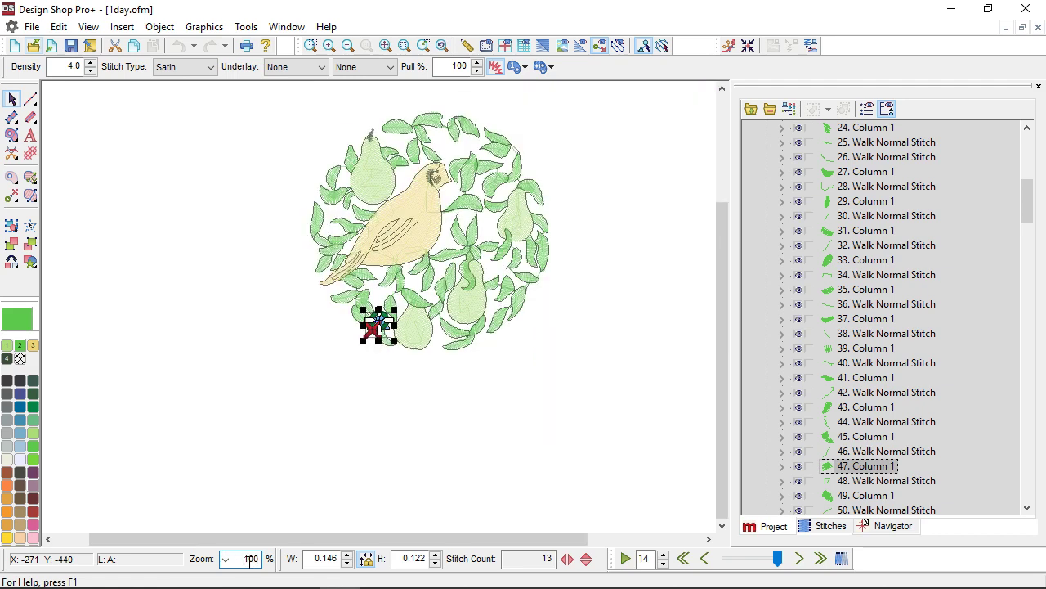
Deselect object 47, wheel-zoom into the bird's eye, then back out to 157%
left_click(258, 472)
scroll(496, 434, "up", 1)
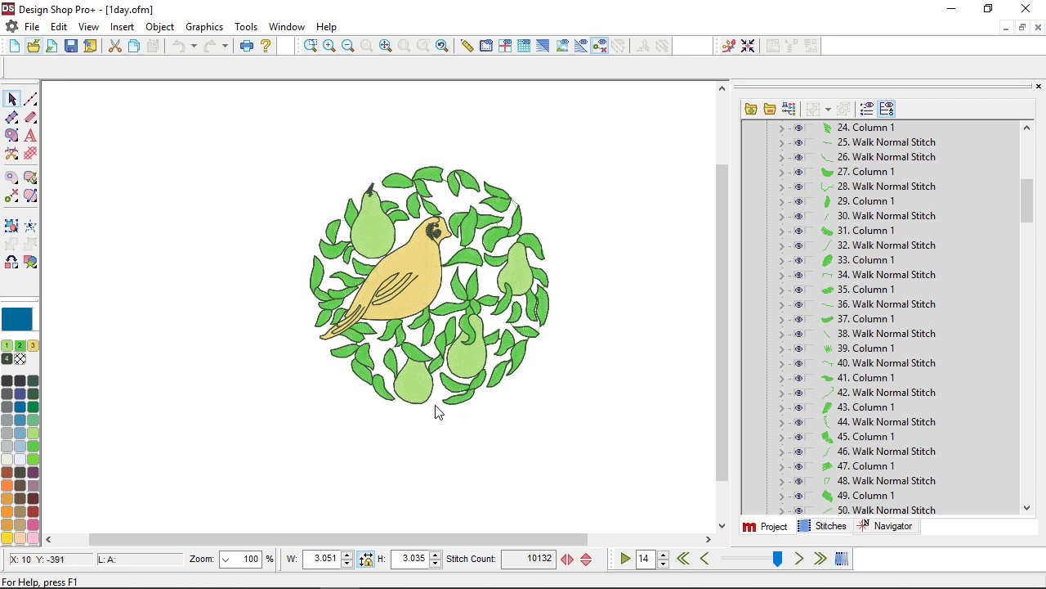
scroll(437, 233, "up", 4)
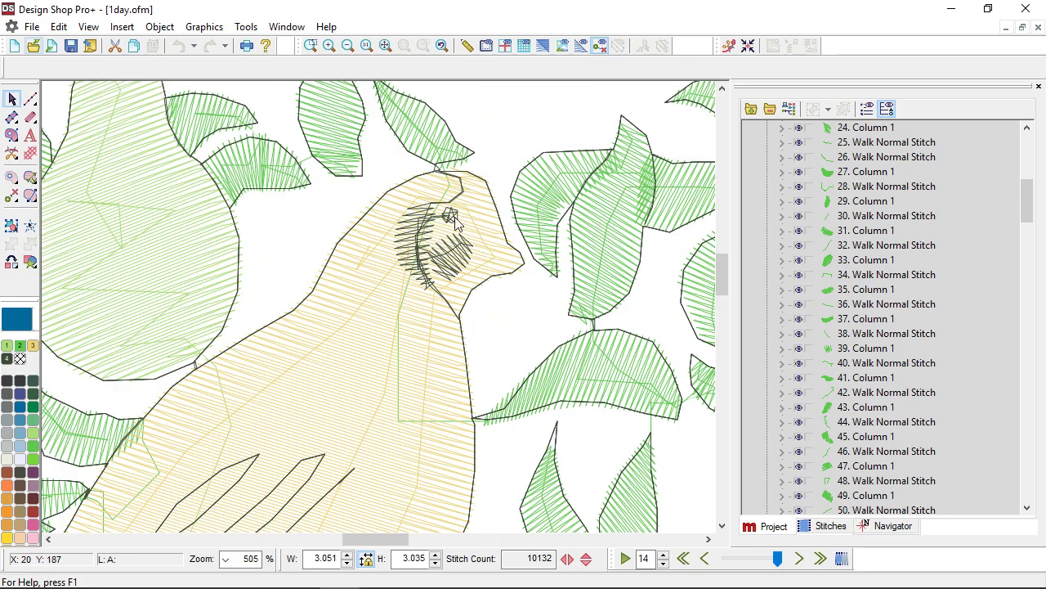
scroll(455, 211, "up", 4)
scroll(444, 213, "up", 1)
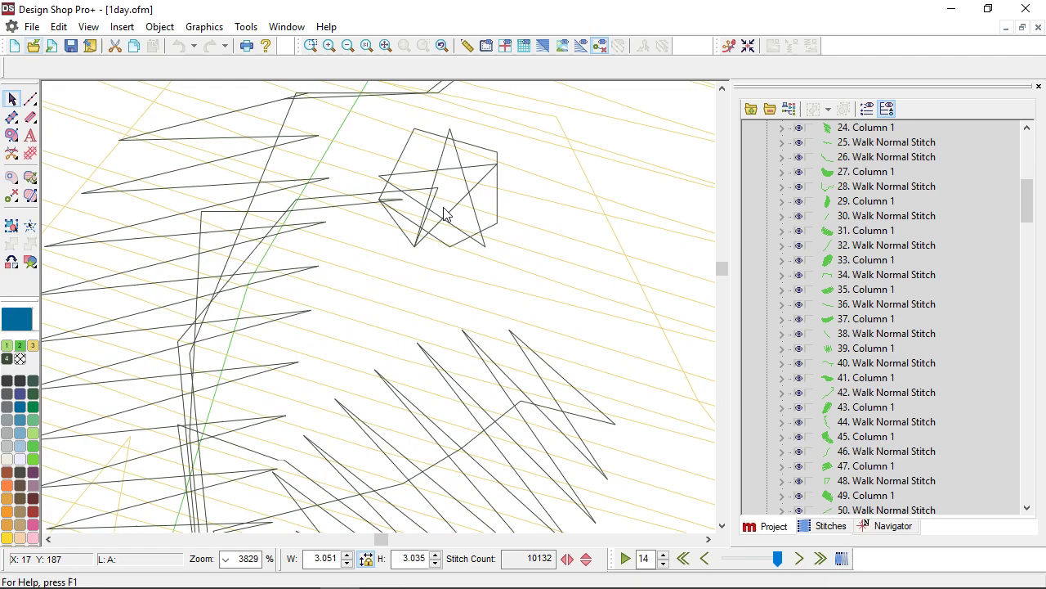
scroll(448, 206, "down", 7)
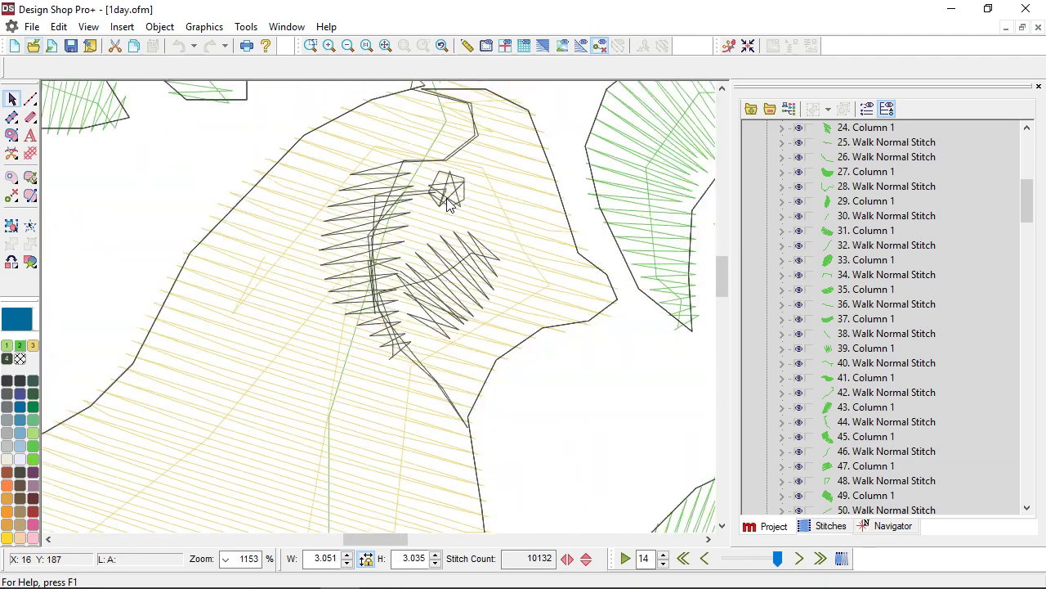
scroll(446, 194, "down", 1)
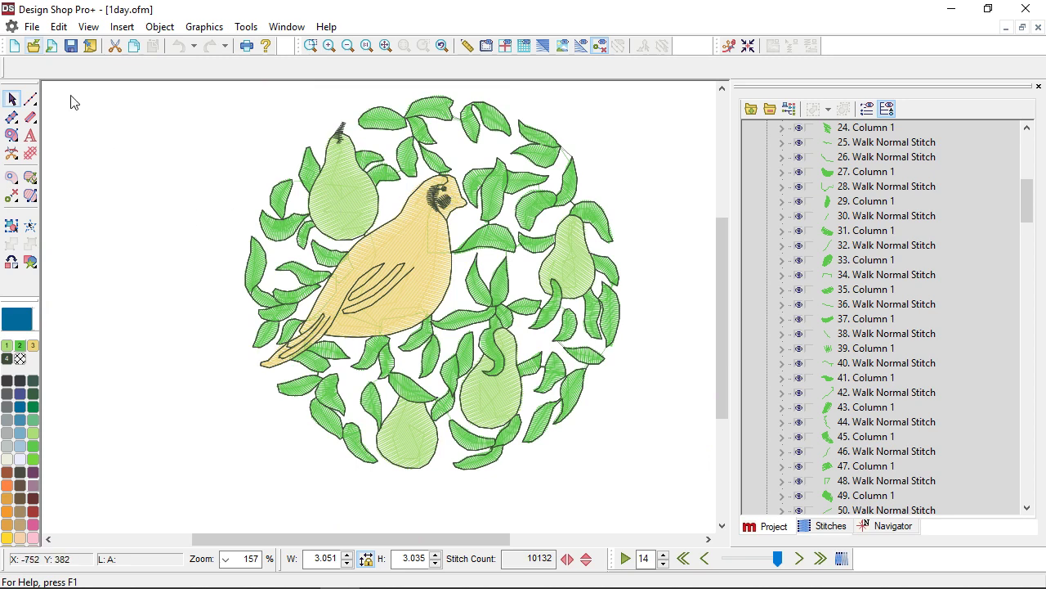
Wheel-zoom deep into the top-left leaf's stitches, then back out to 168%
scroll(71, 101, "up", 1)
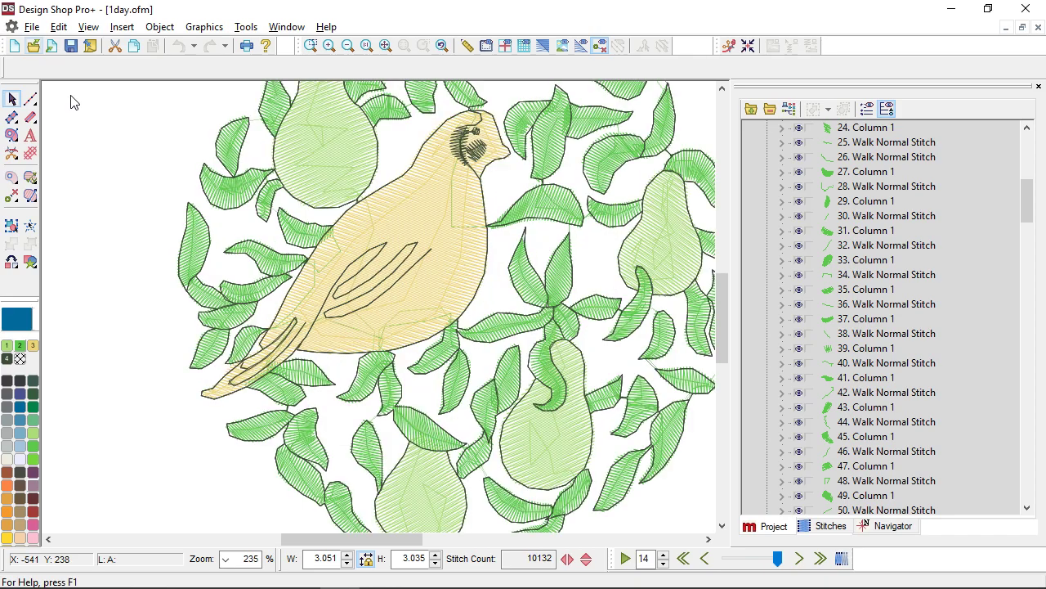
scroll(71, 102, "up", 1)
scroll(70, 101, "down", 1)
scroll(70, 102, "down", 1)
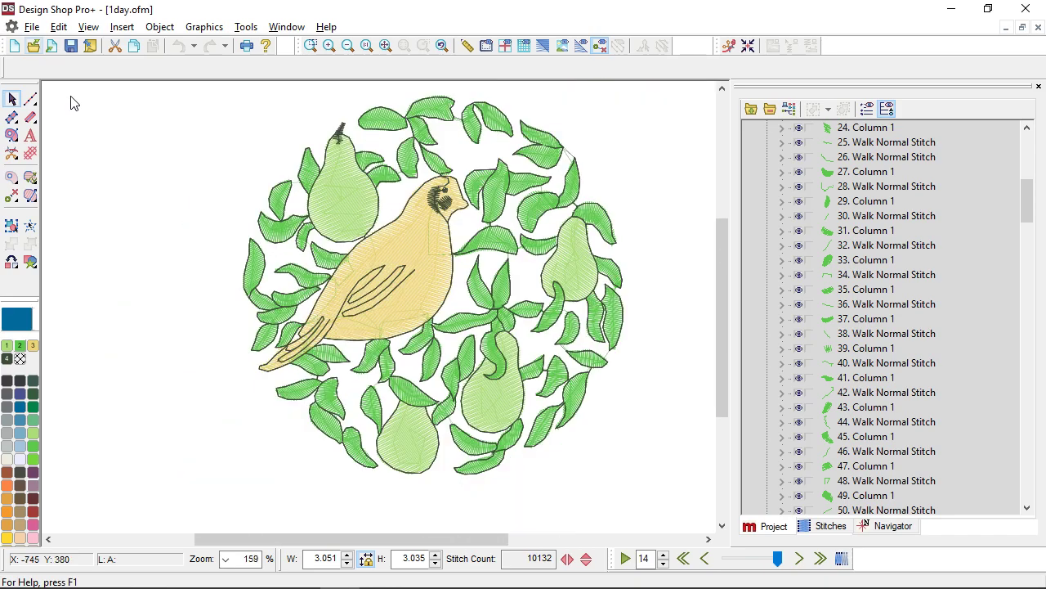
scroll(72, 105, "up", 1)
scroll(72, 105, "up", 2)
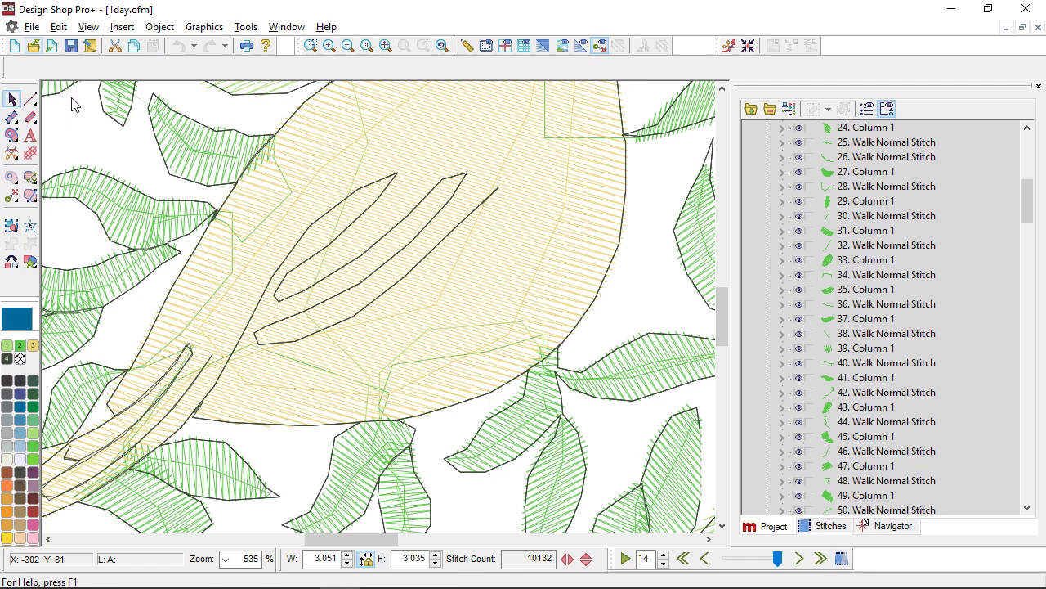
scroll(72, 105, "down", 2)
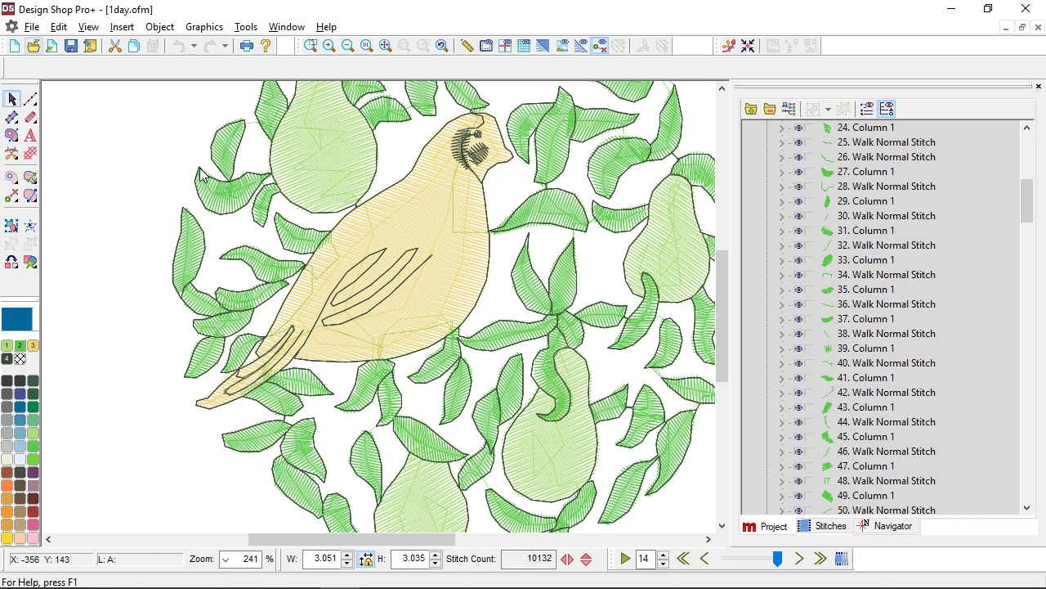
scroll(200, 170, "up", 10)
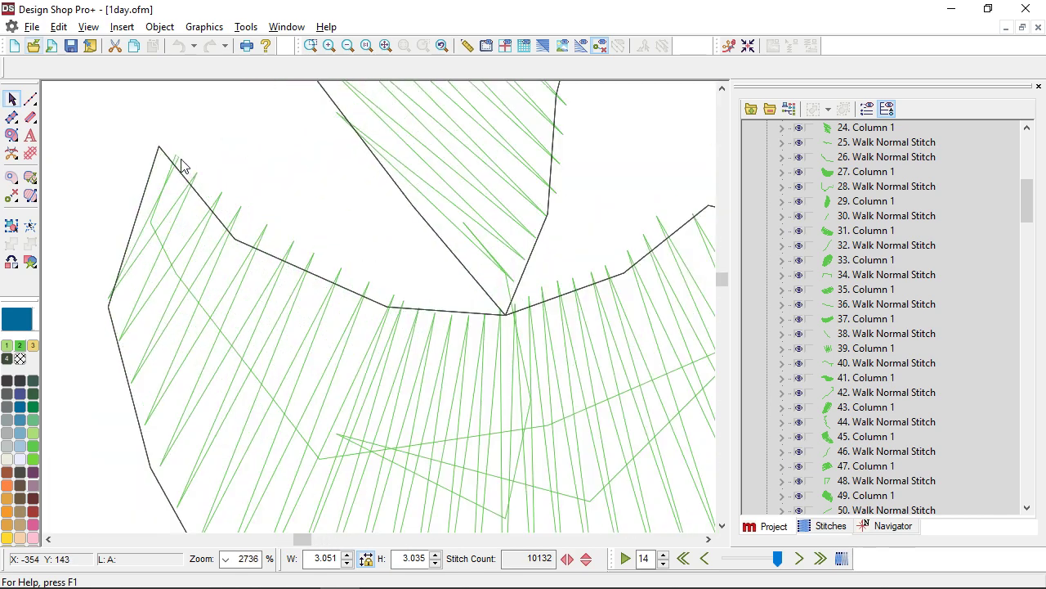
scroll(183, 167, "up", 1)
scroll(175, 166, "down", 12)
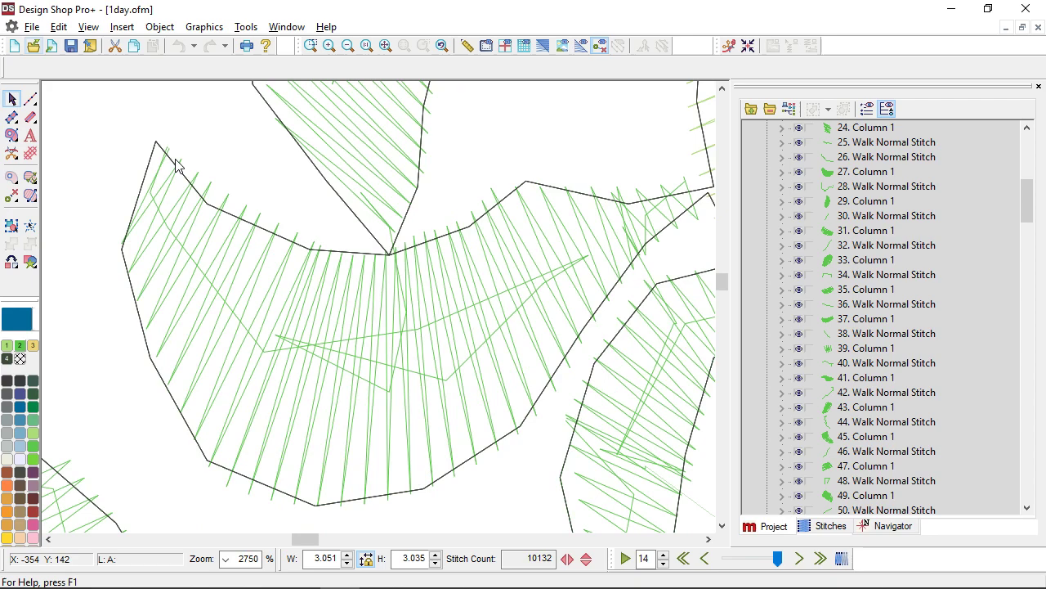
scroll(175, 166, "down", 1)
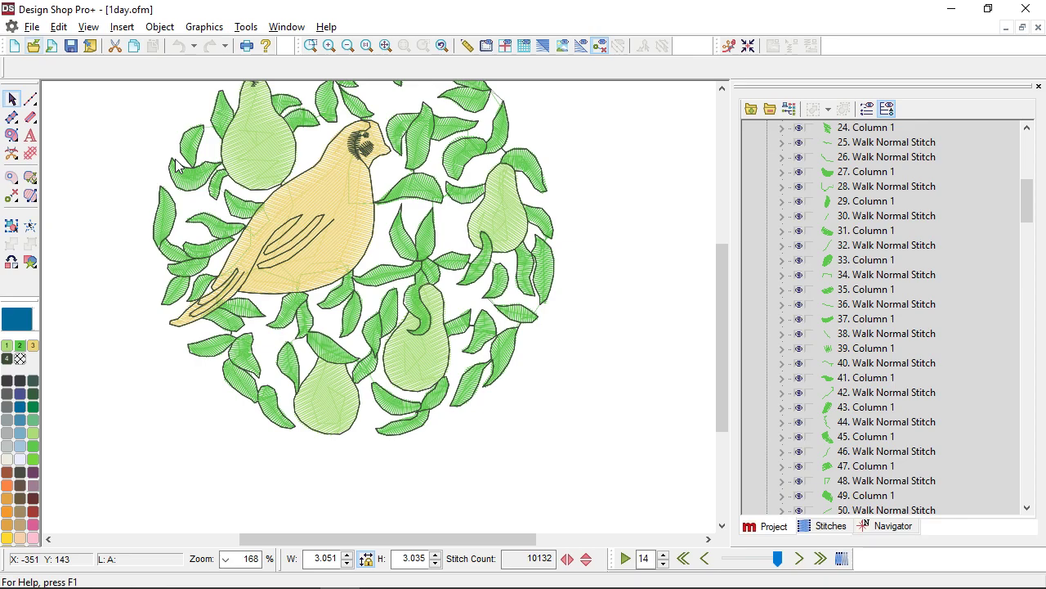
scroll(175, 166, "down", 2)
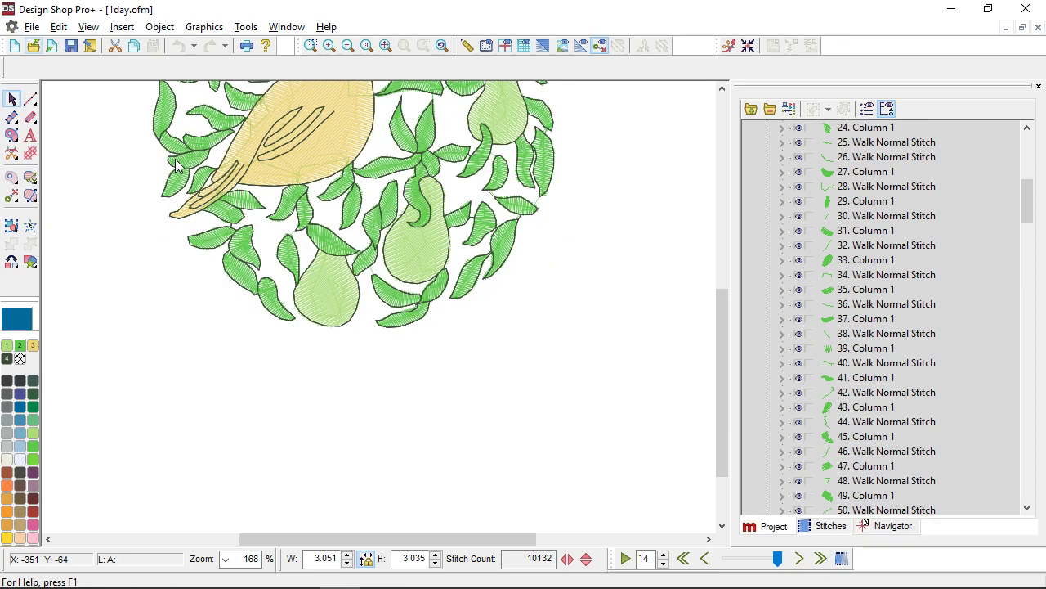
scroll(175, 166, "up", 6)
scroll(175, 166, "down", 4)
scroll(175, 166, "up", 2)
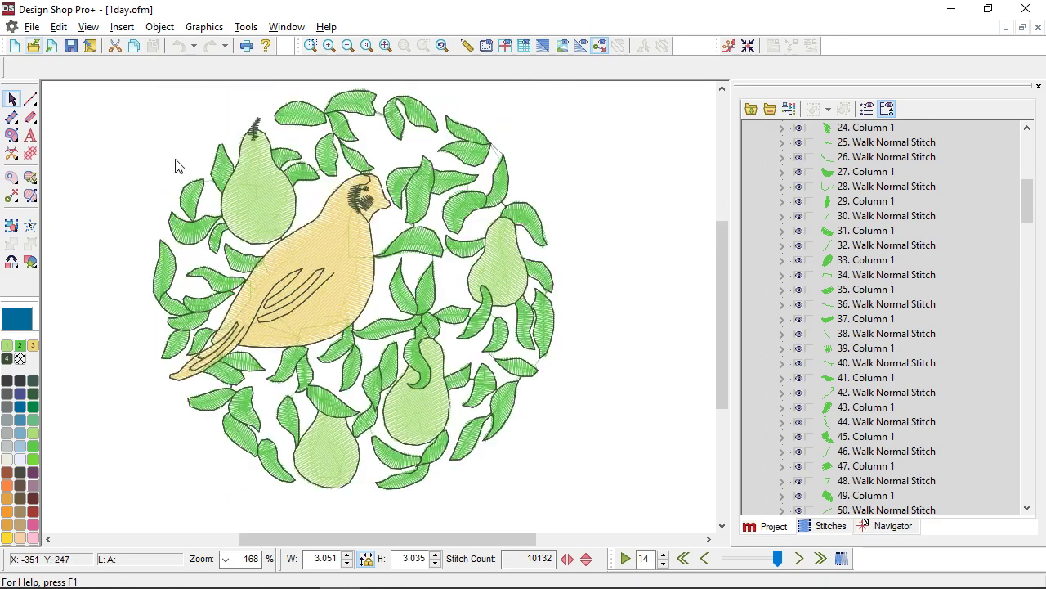
scroll(175, 166, "down", 1)
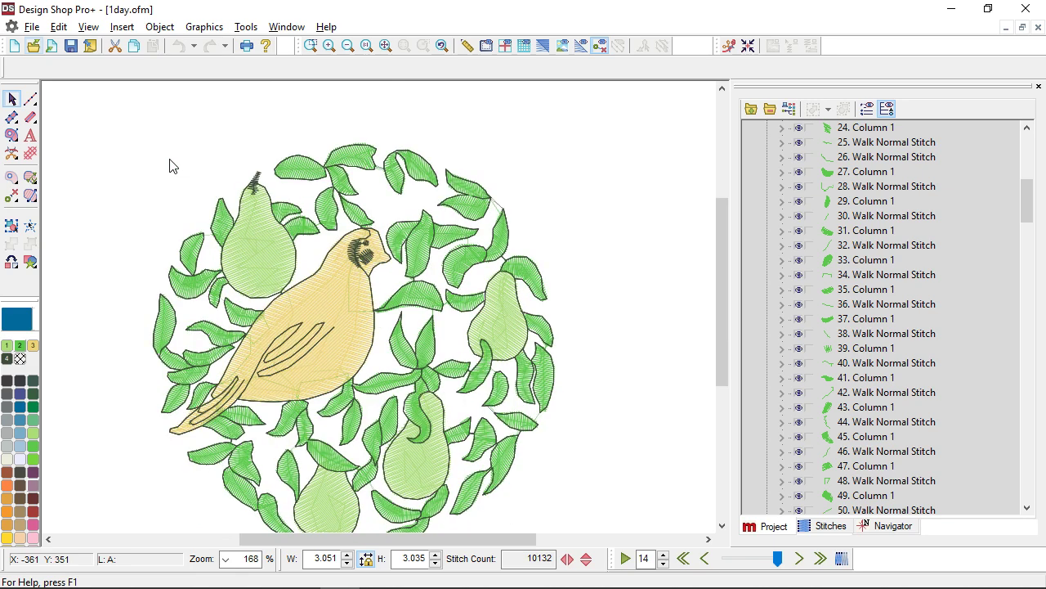
scroll(170, 166, "right", 4)
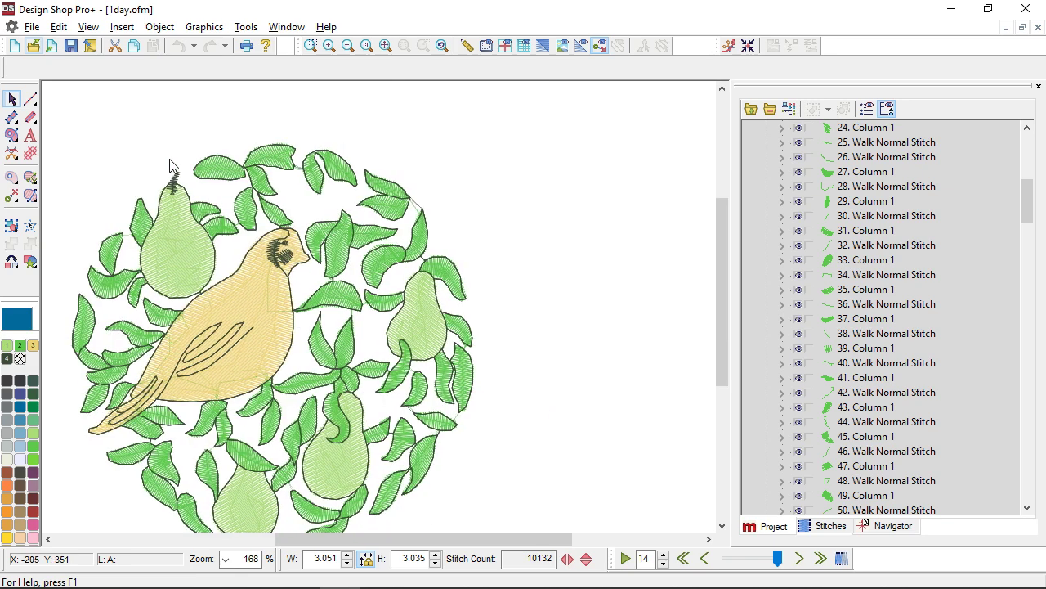
scroll(169, 166, "left", 6)
scroll(169, 166, "right", 2)
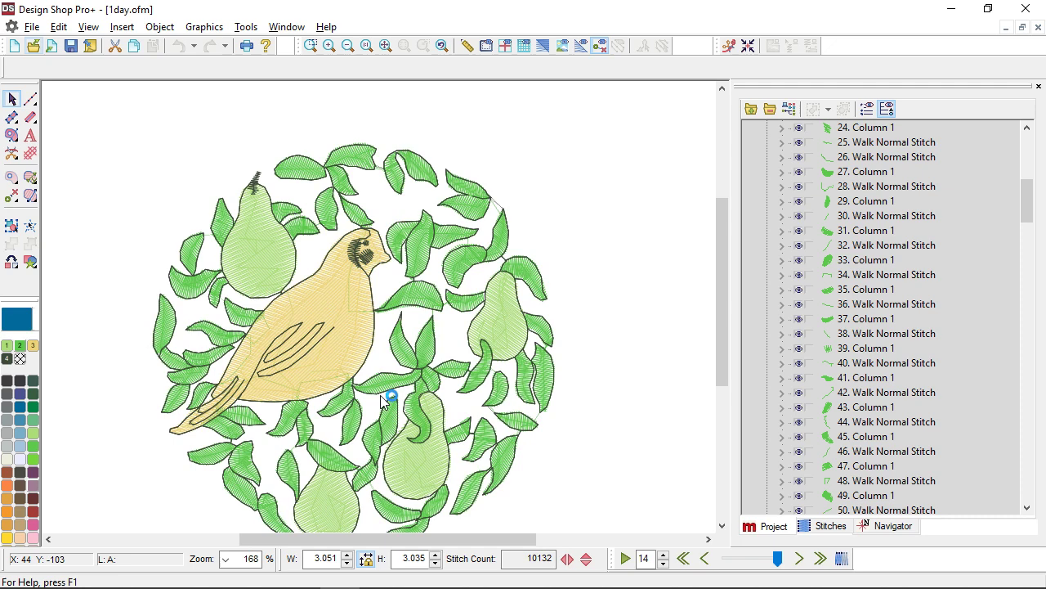
scroll(387, 401, "down", 1)
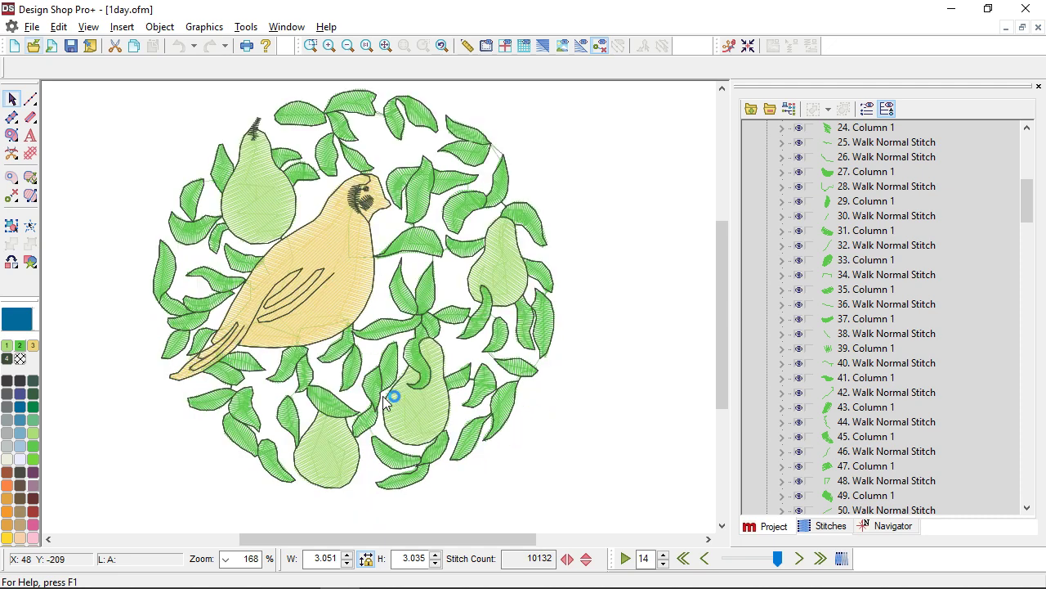